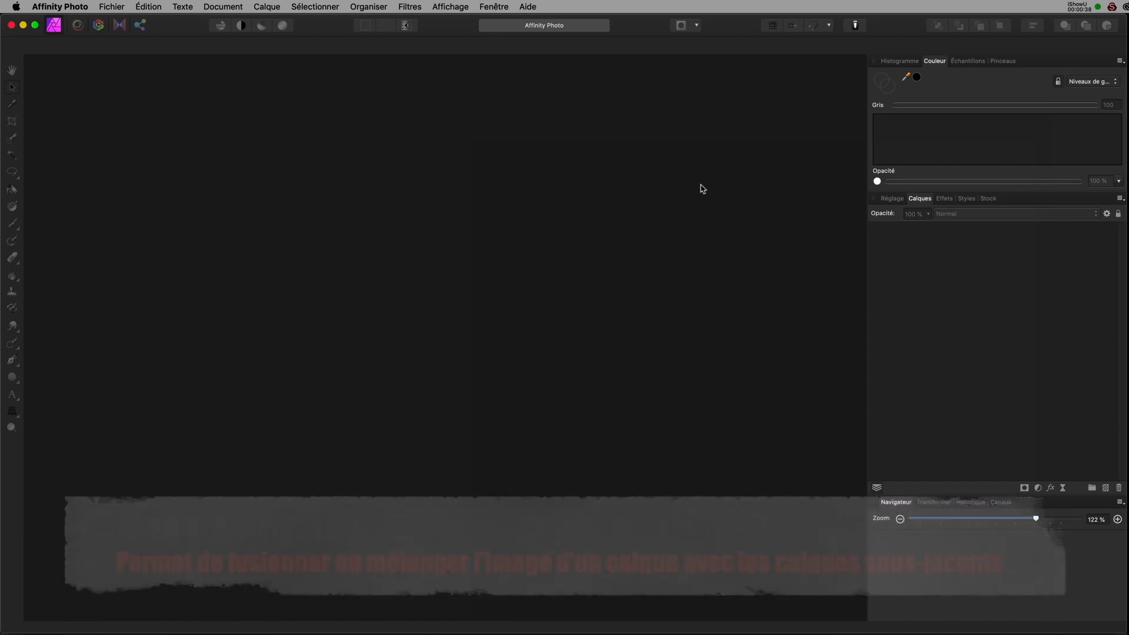
- Open the document Route 66.afphoto from the 001-Calques et masques folder
{"action": "left_click", "coordinate": [105, 7]}
{"action": "left_click", "coordinate": [103, 10]}
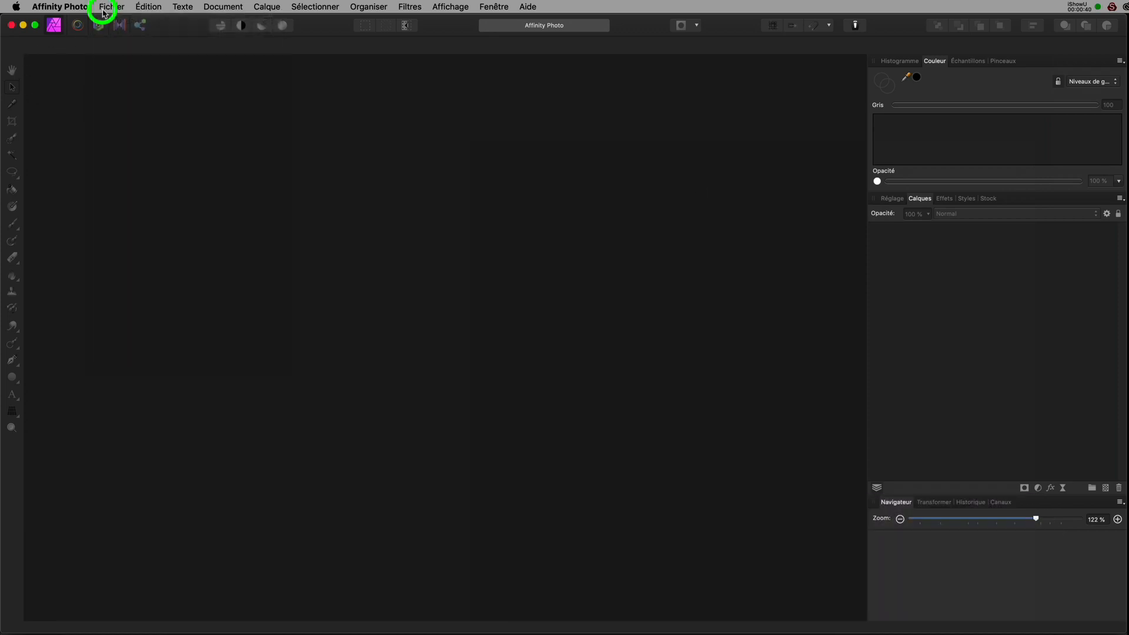
{"action": "left_click", "coordinate": [105, 10]}
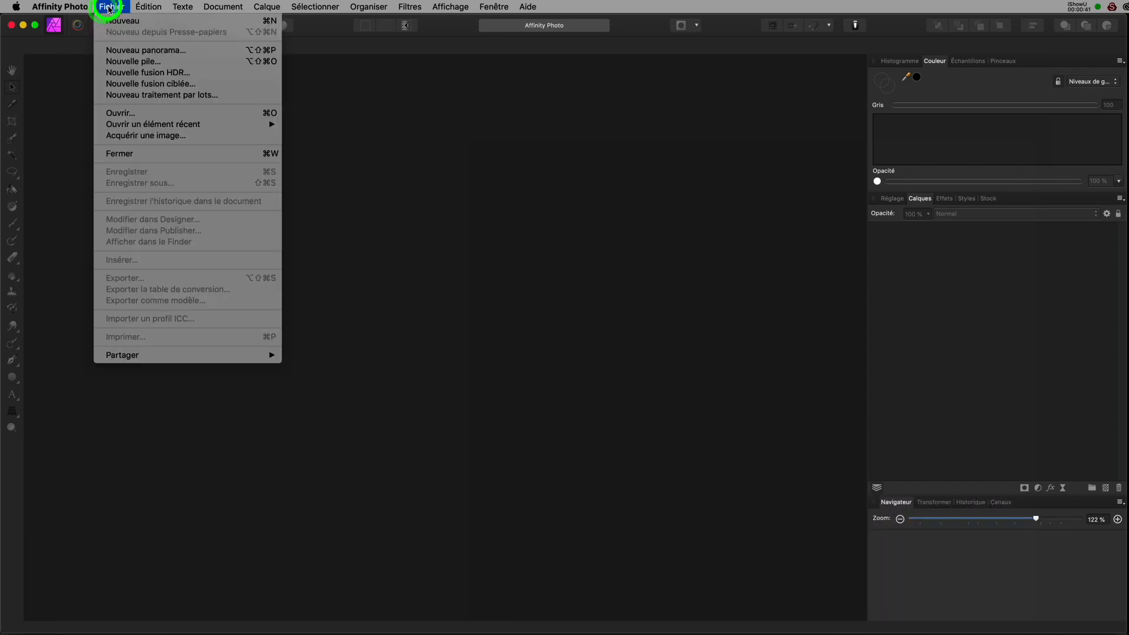
{"action": "left_click", "coordinate": [144, 113]}
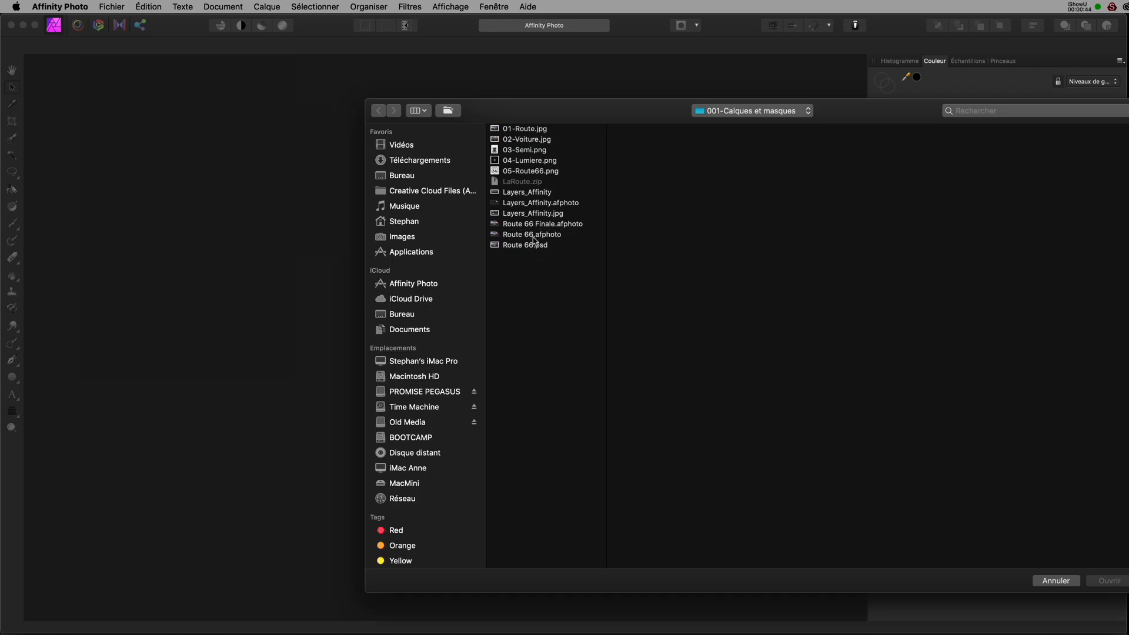
{"action": "left_click", "coordinate": [522, 235]}
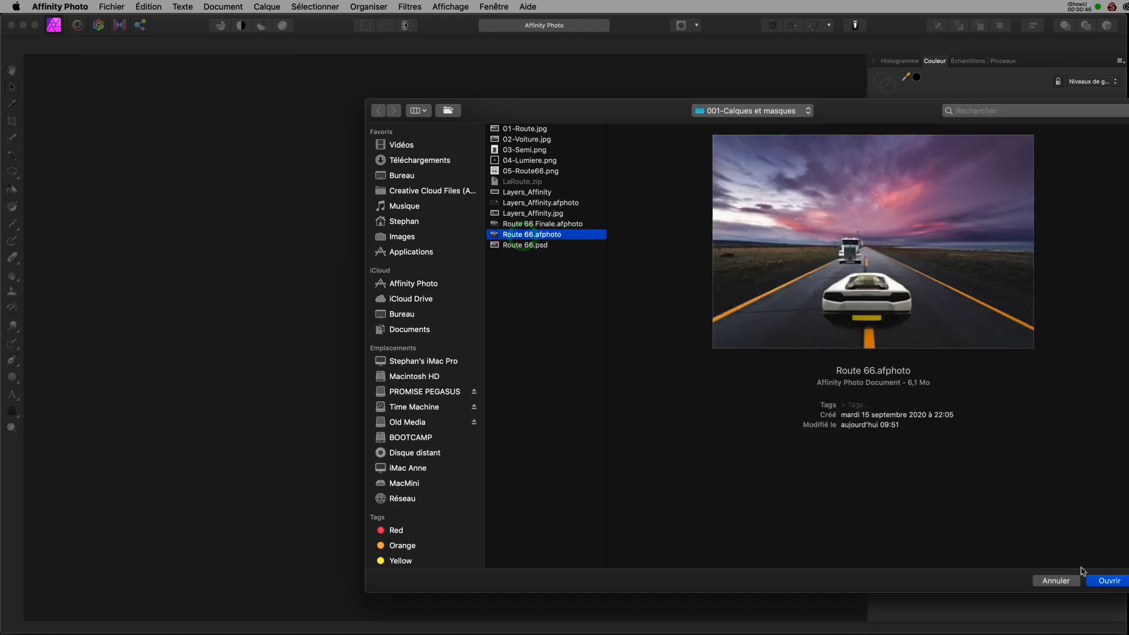
{"action": "left_click", "coordinate": [1102, 581]}
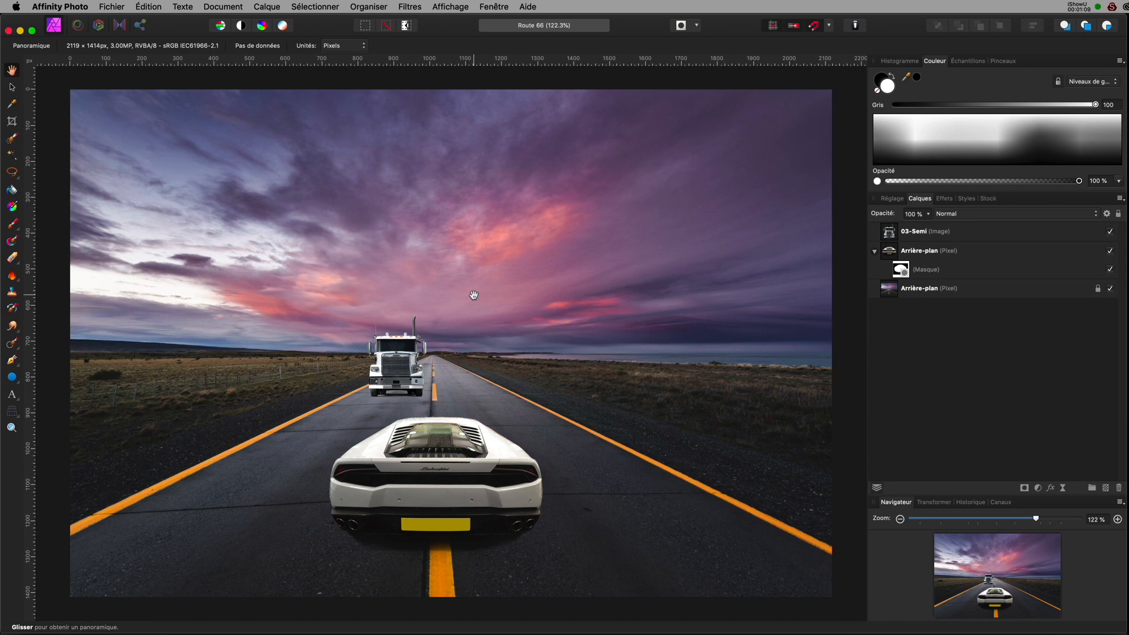
- Insert the image 04-Lumiere.png as a square about 15% of its original size, over the white truck
{"action": "left_click", "coordinate": [111, 7]}
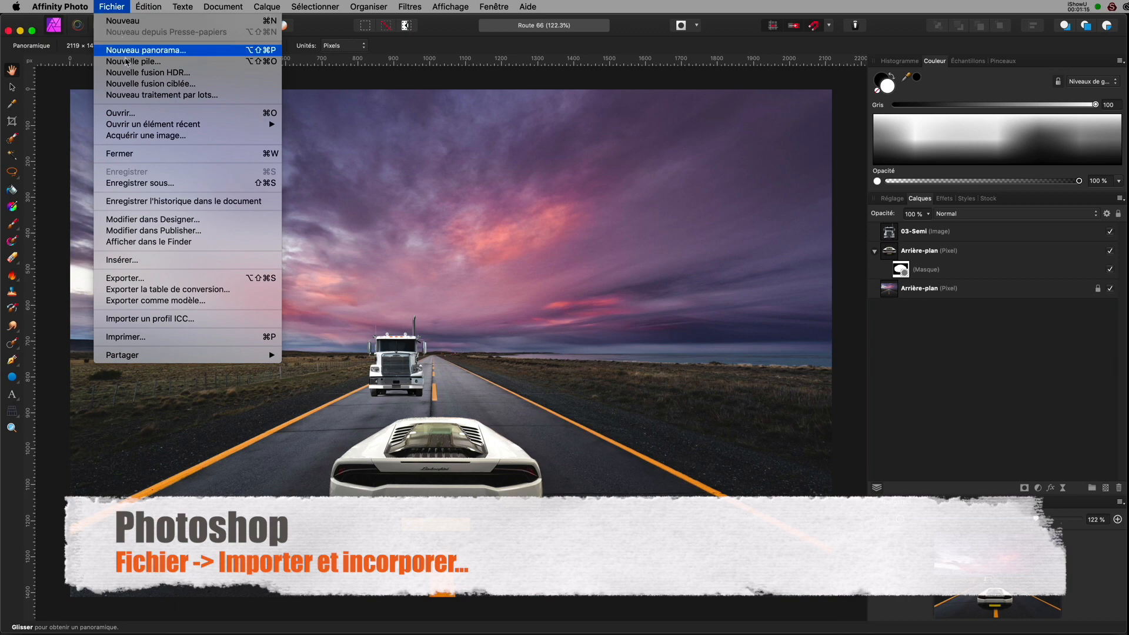
{"action": "left_click", "coordinate": [141, 261]}
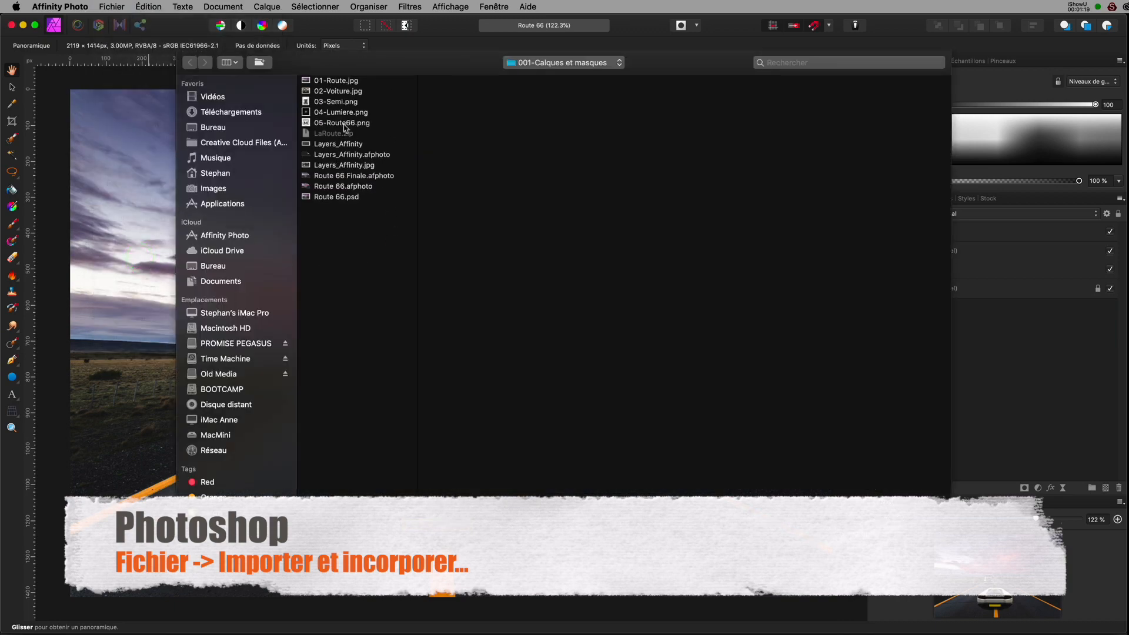
{"action": "left_click", "coordinate": [327, 113]}
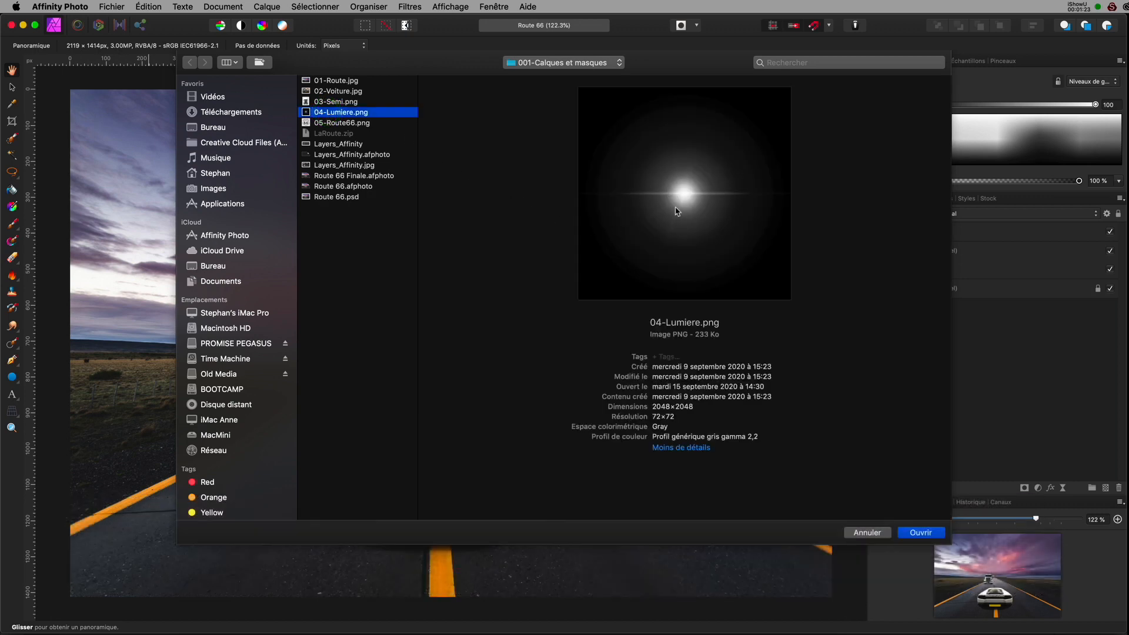
{"action": "left_click", "coordinate": [910, 530]}
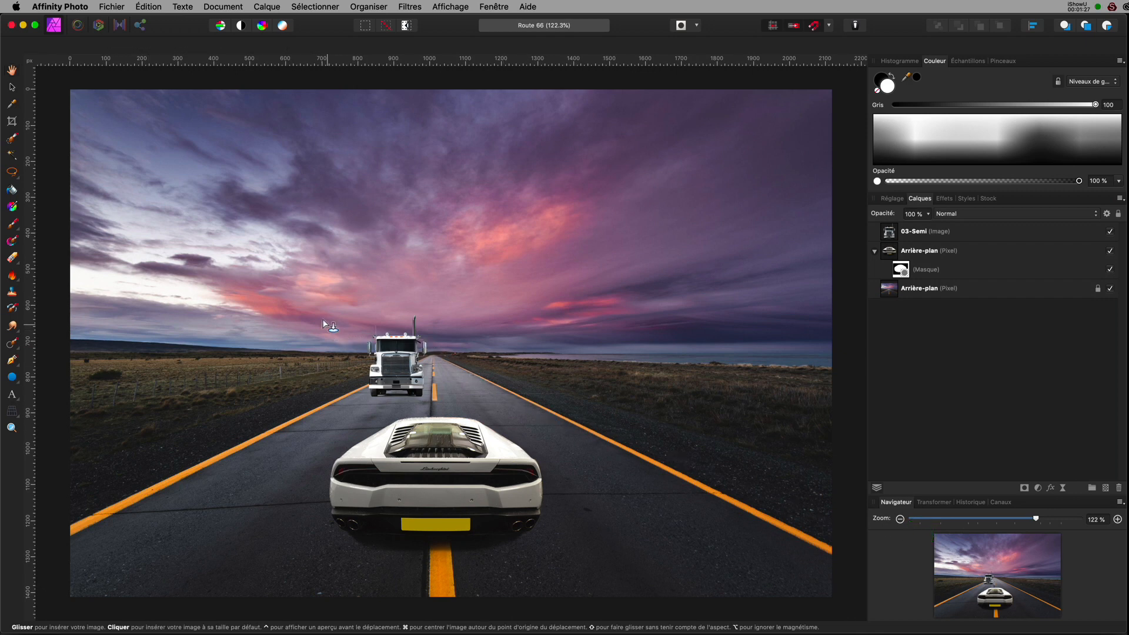
{"action": "left_click_drag", "start_coordinate": [317, 313], "coordinate": [431, 424]}
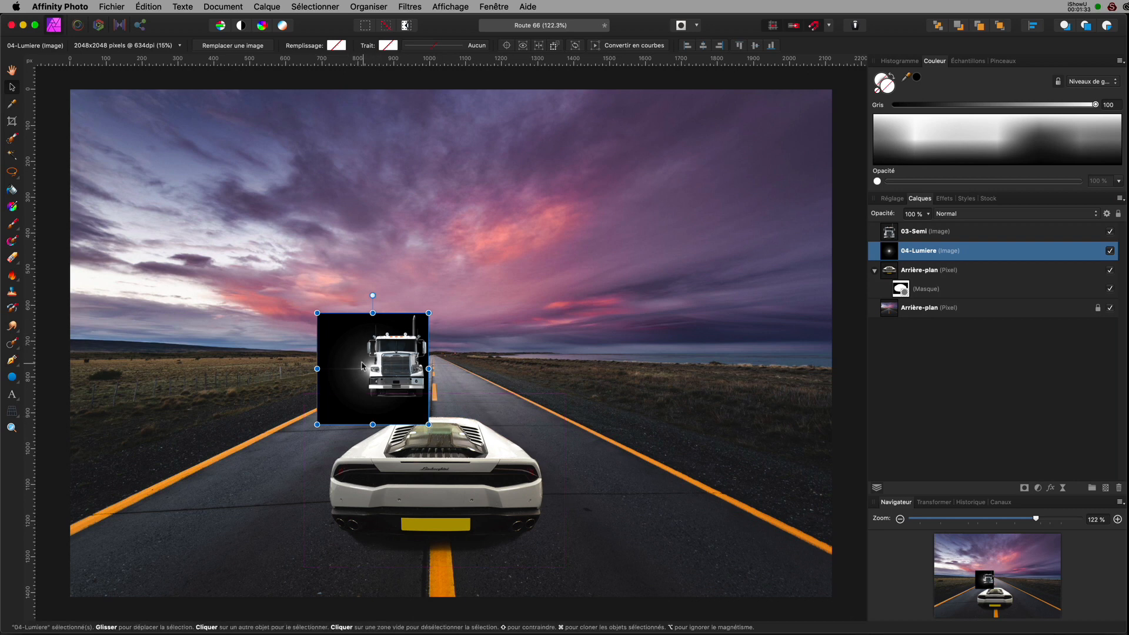
{"action": "mouse_move", "coordinate": [353, 361]}
{"action": "left_mouse_down"}
{"action": "mouse_move", "coordinate": [364, 347]}
{"action": "mouse_move", "coordinate": [340, 357]}
{"action": "left_mouse_up"}
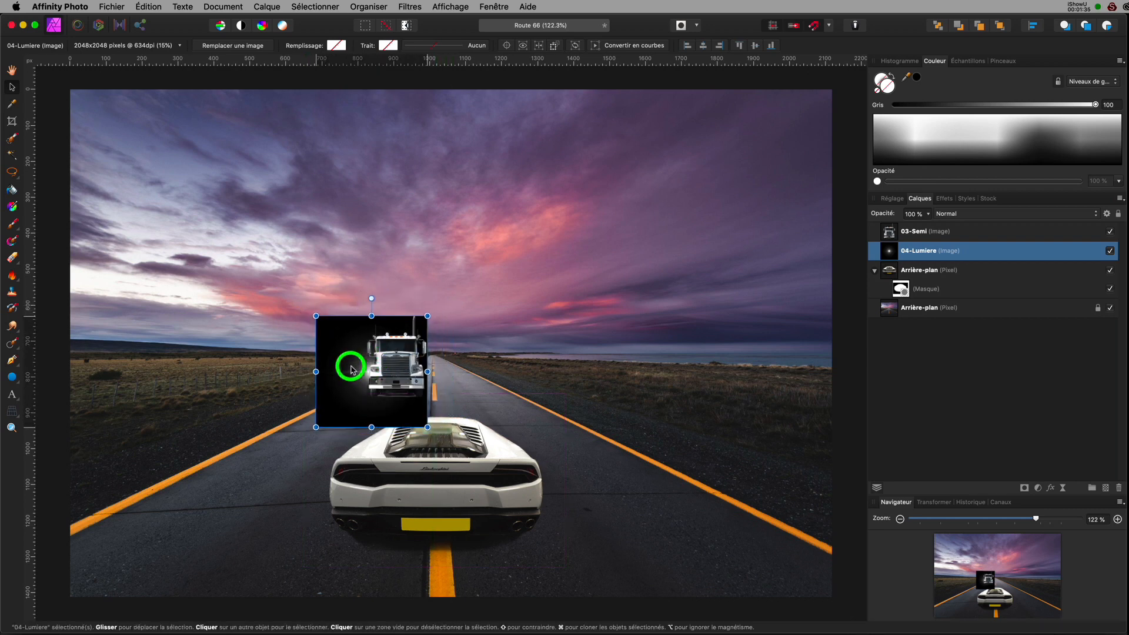
- Move the 04-Lumiere layer above the 03-Semi layer and adjust the light image's position over the truck
{"action": "left_click", "coordinate": [888, 255]}
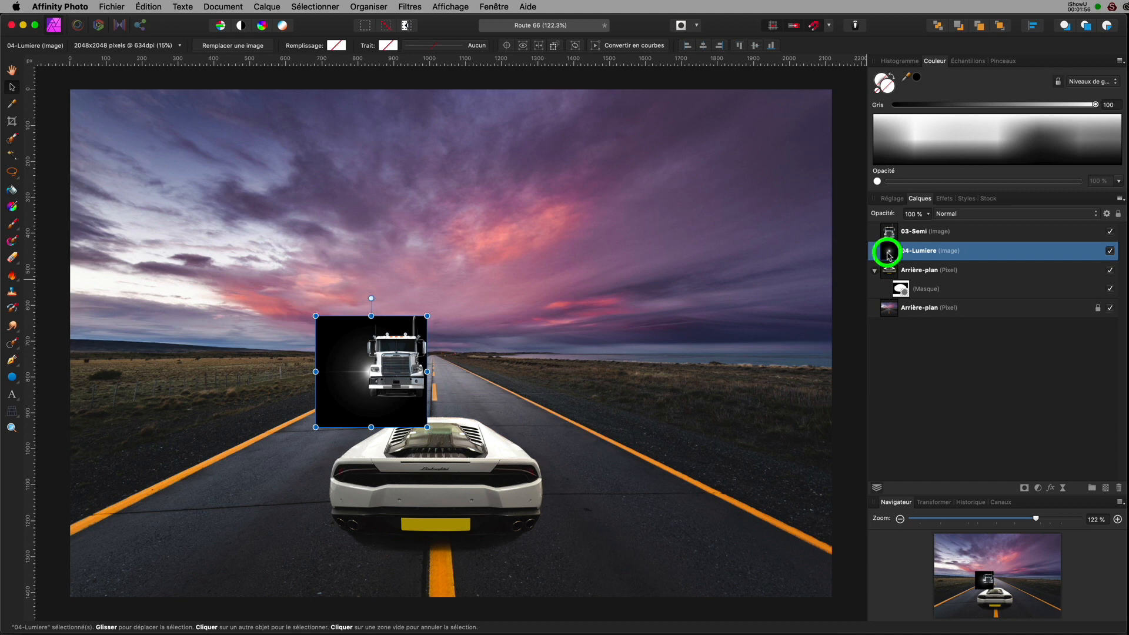
{"action": "left_click_drag", "start_coordinate": [889, 255], "coordinate": [882, 230]}
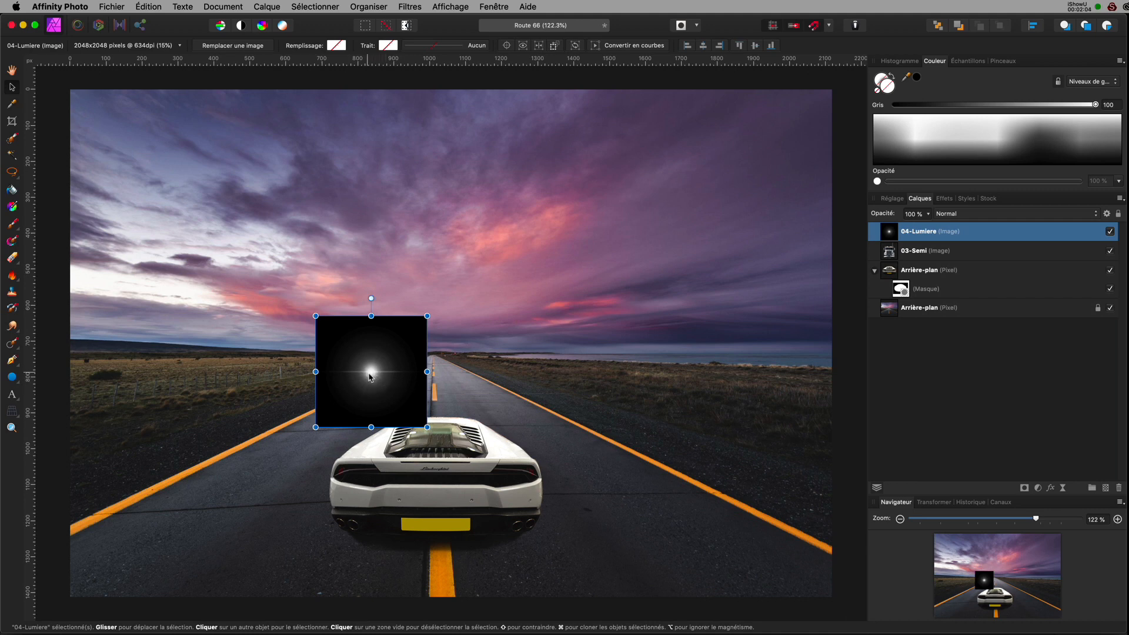
{"action": "mouse_move", "coordinate": [367, 386]}
{"action": "left_mouse_down"}
{"action": "mouse_move", "coordinate": [375, 413]}
{"action": "mouse_move", "coordinate": [371, 371]}
{"action": "left_mouse_up"}
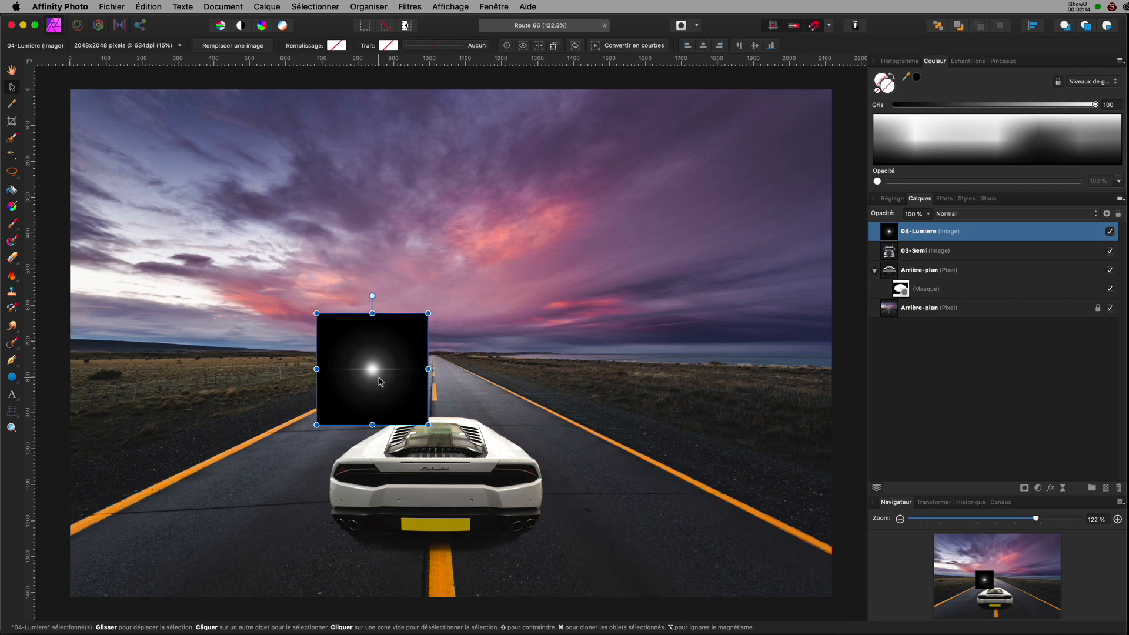
- Set the 04-Lumiere layer's blend mode to Superposition and align the glow with the truck headlight on the image's left side
{"action": "key", "text": "super+plus"}
{"action": "key", "text": "super+plus"}
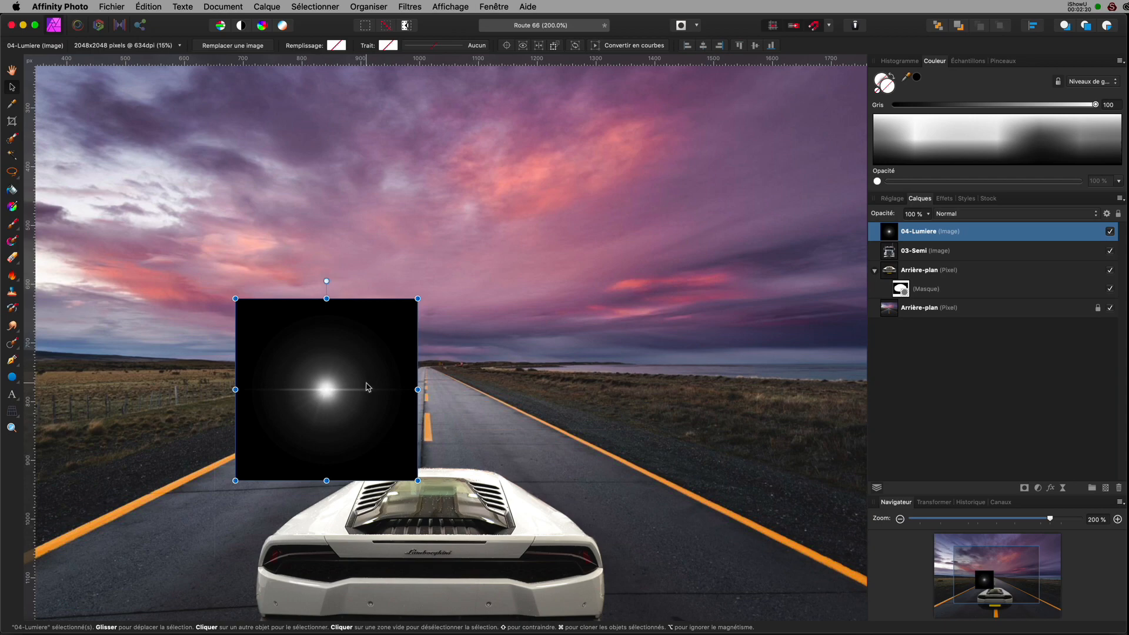
{"action": "scroll", "coordinate": [368, 383], "scroll_direction": "down", "scroll_amount": 3}
{"action": "scroll", "coordinate": [367, 385], "scroll_direction": "up", "scroll_amount": 6}
{"action": "scroll", "coordinate": [368, 386], "scroll_direction": "down", "scroll_amount": 4}
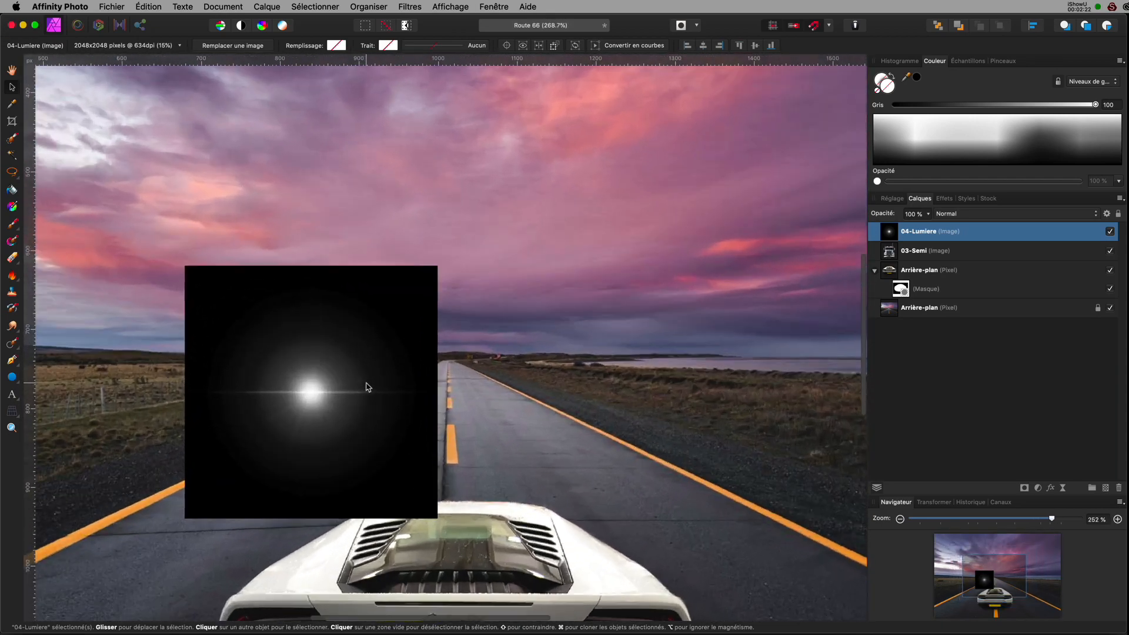
{"action": "scroll", "coordinate": [368, 386], "scroll_direction": "up", "scroll_amount": 5}
{"action": "scroll", "coordinate": [367, 387], "scroll_direction": "down", "scroll_amount": 4}
{"action": "scroll", "coordinate": [368, 386], "scroll_direction": "up", "scroll_amount": 5}
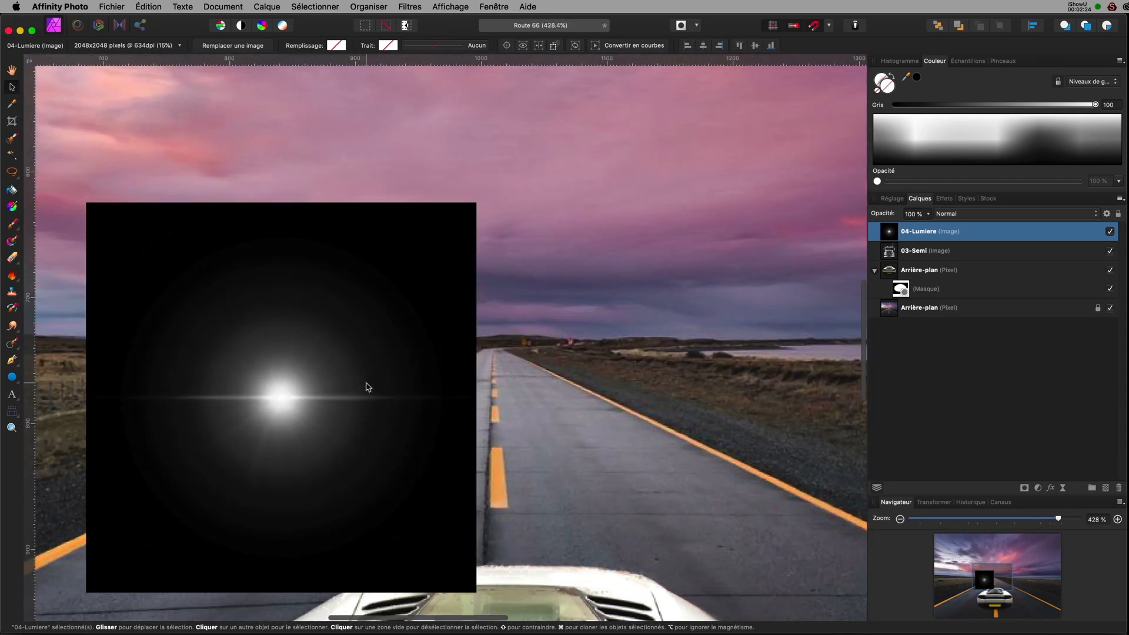
{"action": "left_click_drag", "start_coordinate": [343, 459], "coordinate": [418, 383]}
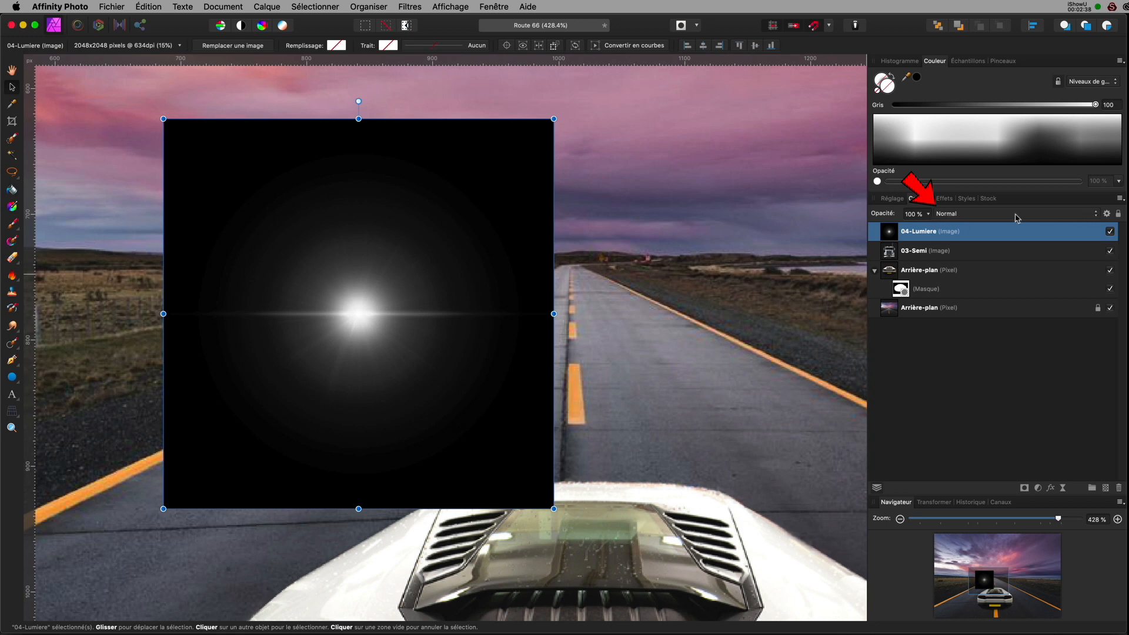
{"action": "left_click", "coordinate": [975, 216]}
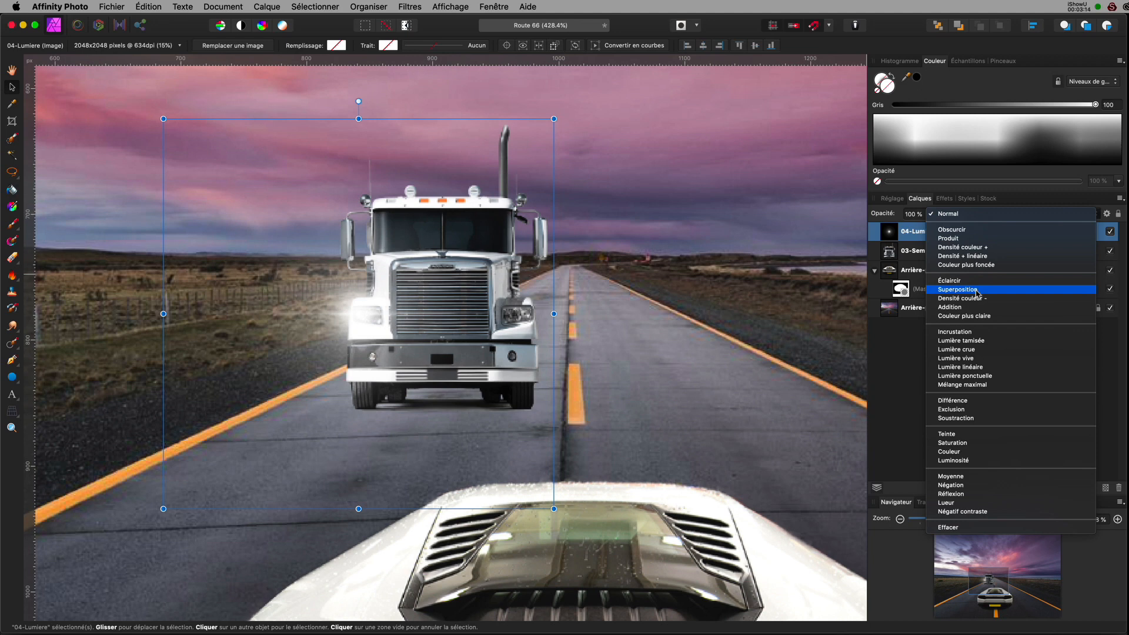
{"action": "left_click", "coordinate": [977, 290]}
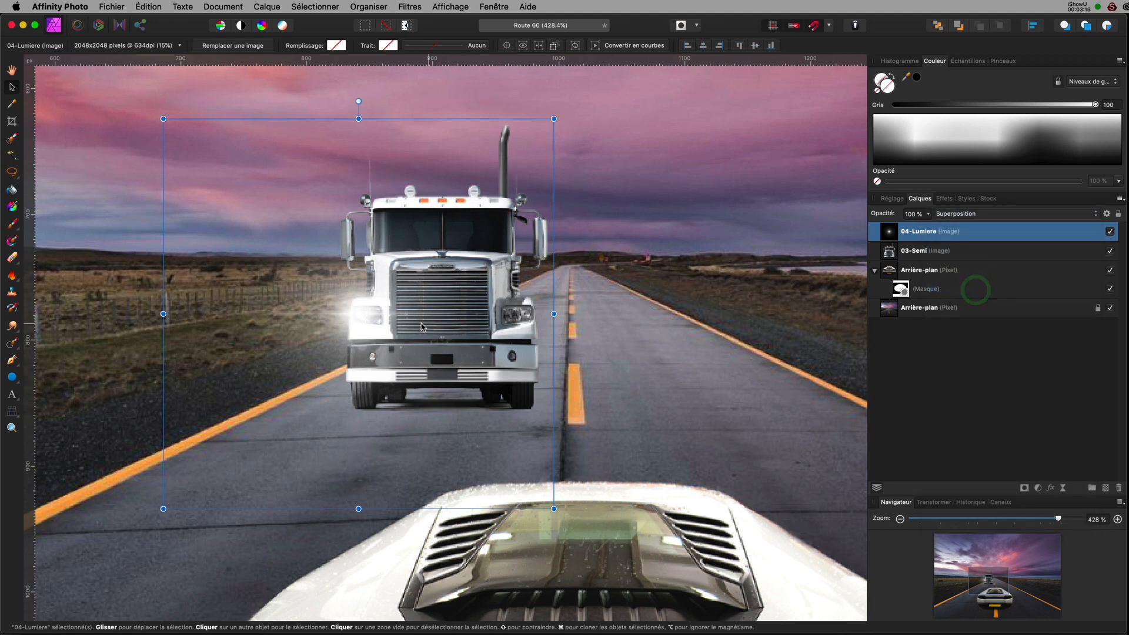
{"action": "mouse_move", "coordinate": [371, 321]}
{"action": "left_mouse_down"}
{"action": "mouse_move", "coordinate": [358, 328]}
{"action": "mouse_move", "coordinate": [375, 321]}
{"action": "left_mouse_up"}
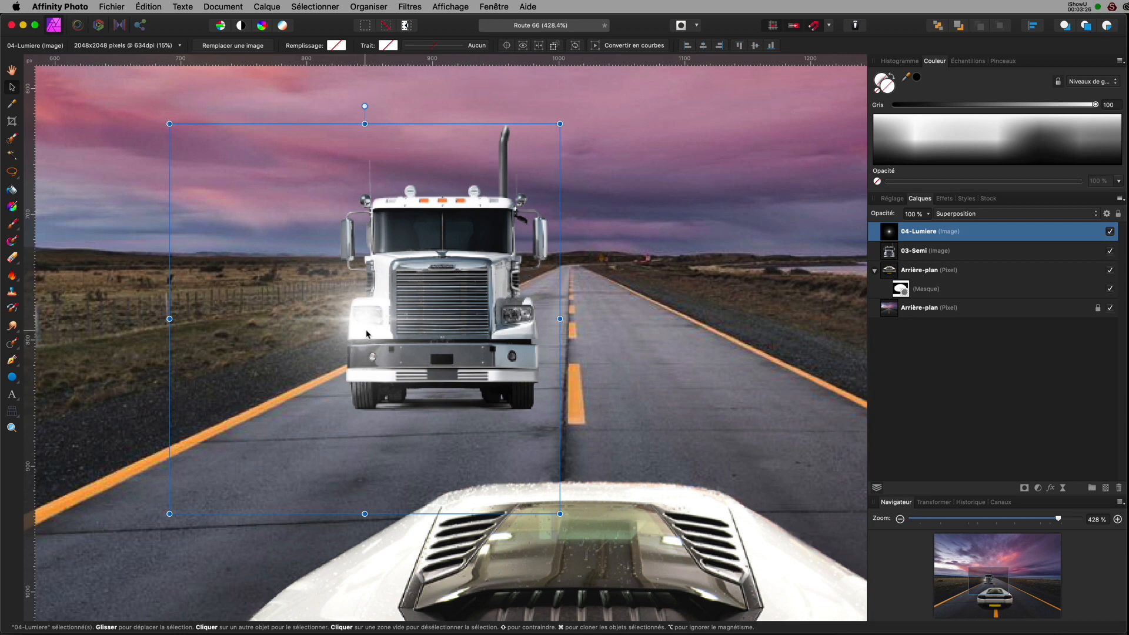
{"action": "mouse_move", "coordinate": [375, 323]}
{"action": "left_mouse_down"}
{"action": "mouse_move", "coordinate": [374, 307]}
{"action": "mouse_move", "coordinate": [371, 316]}
{"action": "left_mouse_up"}
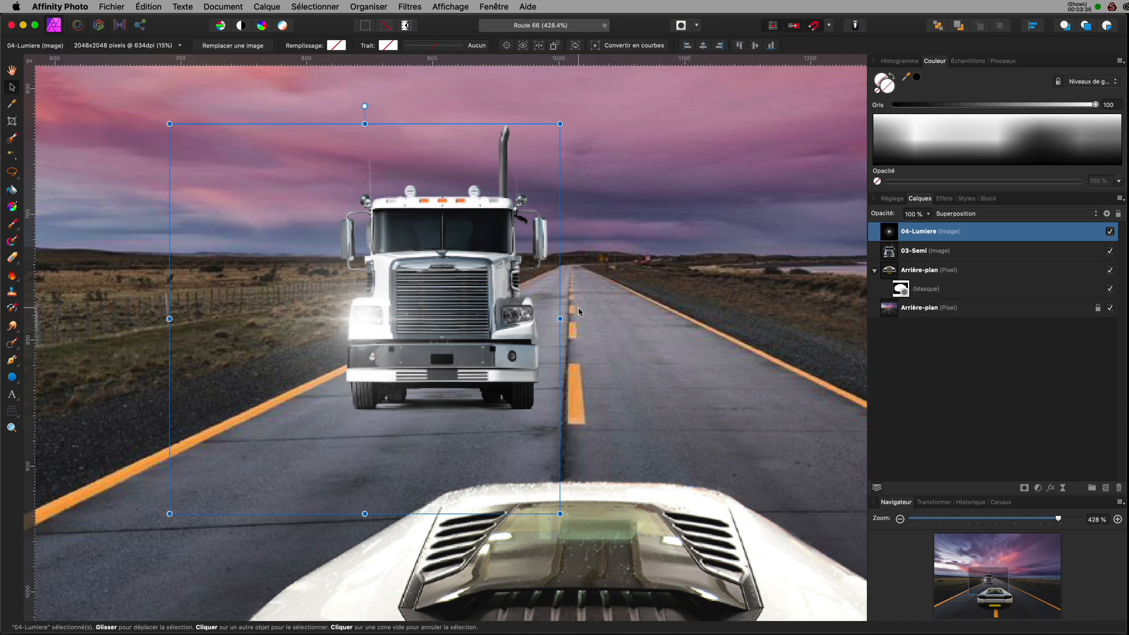
- Duplicate the 04-Lumiere layer and move the copy horizontally onto the truck's other headlight
{"action": "left_click", "coordinate": [121, 8]}
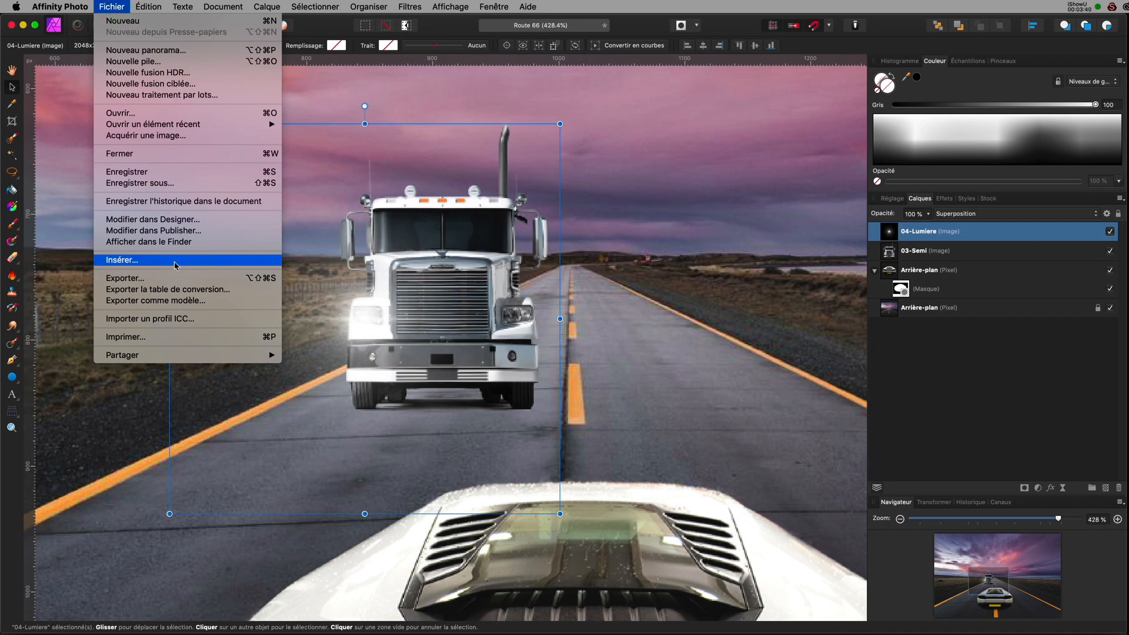
{"action": "left_click", "coordinate": [890, 233]}
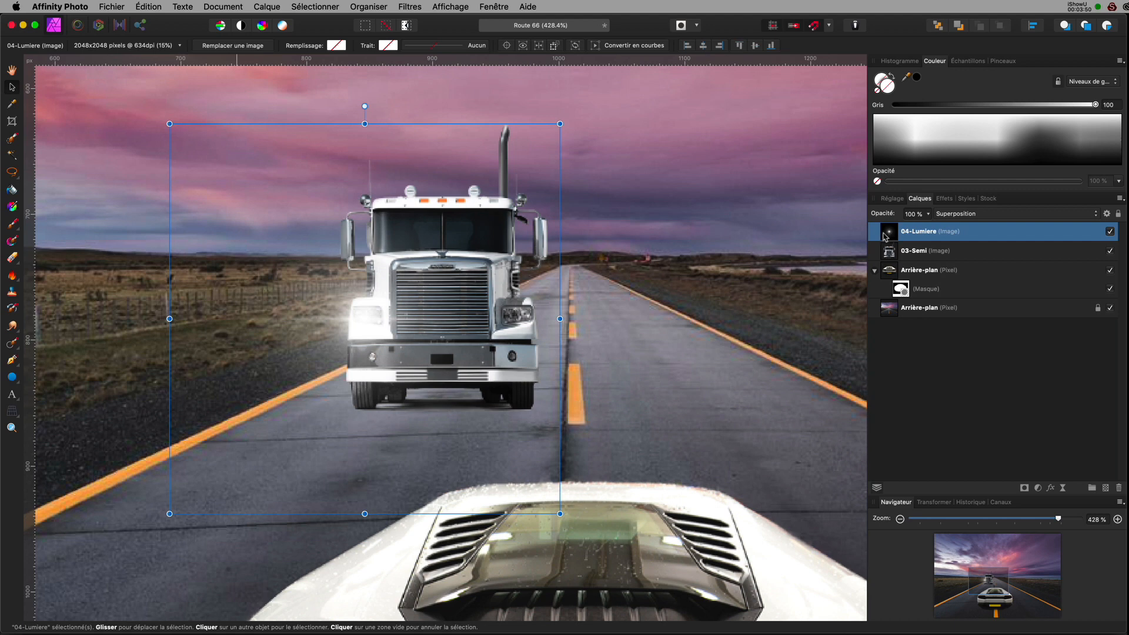
{"action": "left_click", "coordinate": [268, 7]}
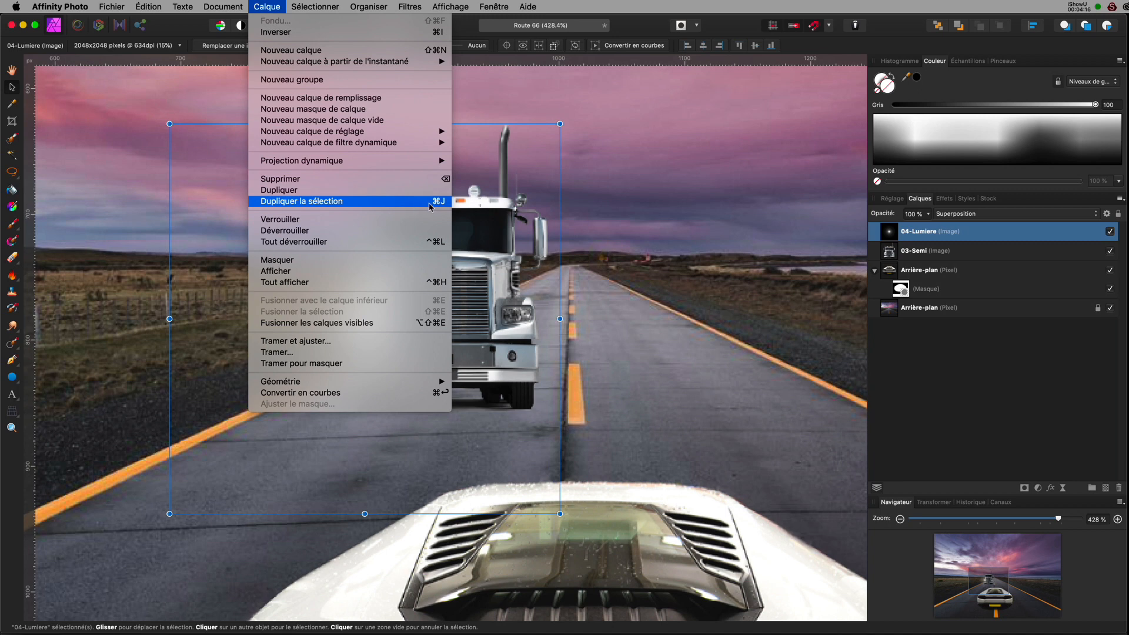
{"action": "left_click", "coordinate": [888, 235]}
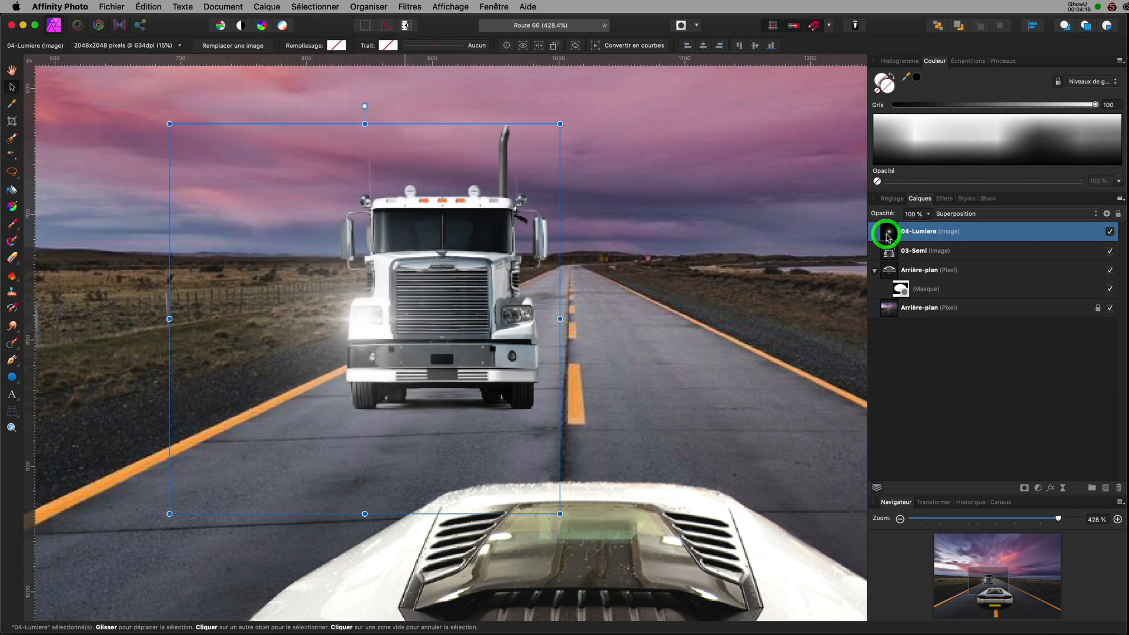
{"action": "left_click", "coordinate": [887, 235]}
{"action": "key", "text": "super+j"}
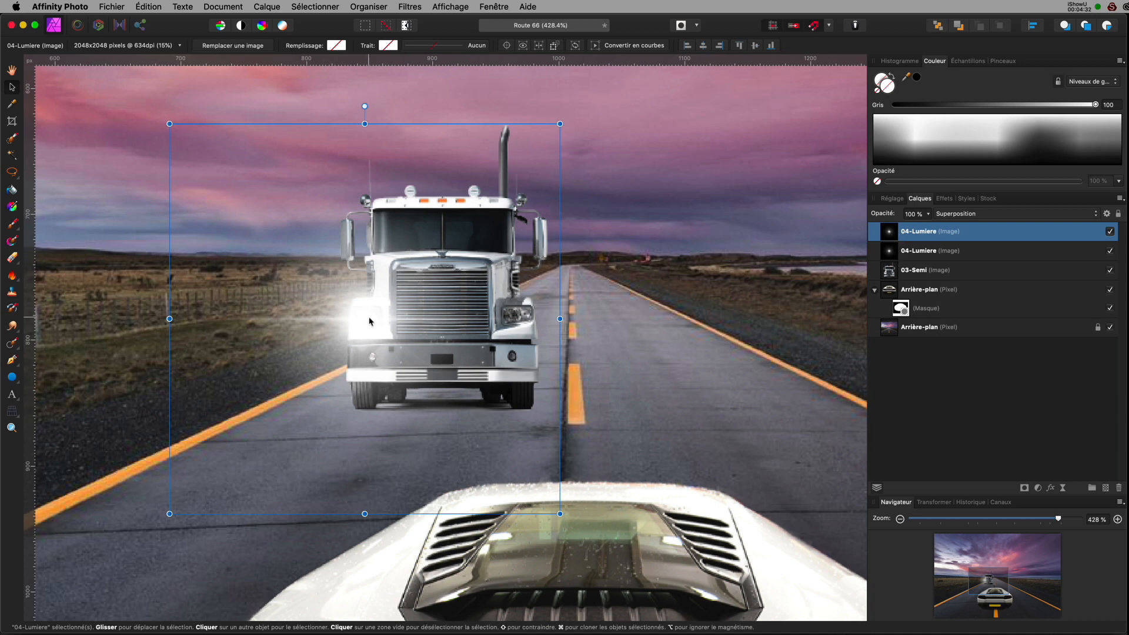
{"action": "left_click_drag", "start_coordinate": [370, 322], "coordinate": [516, 319]}
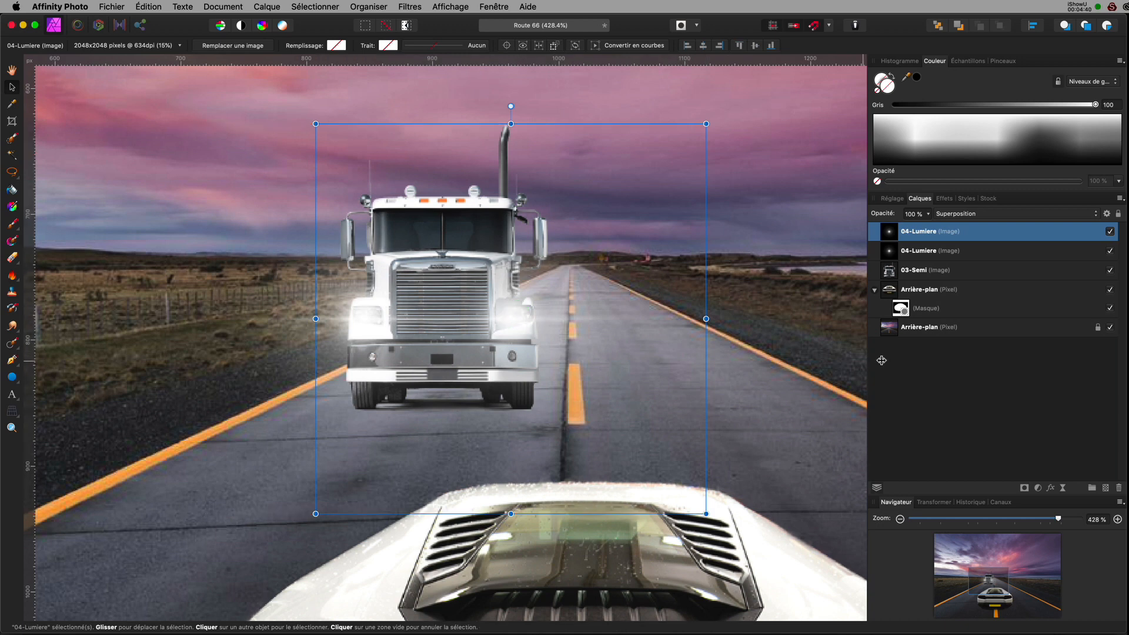
- Collapse the masked Arrière-plan layer, deselect all layers and show the whole image
{"action": "left_click", "coordinate": [875, 290]}
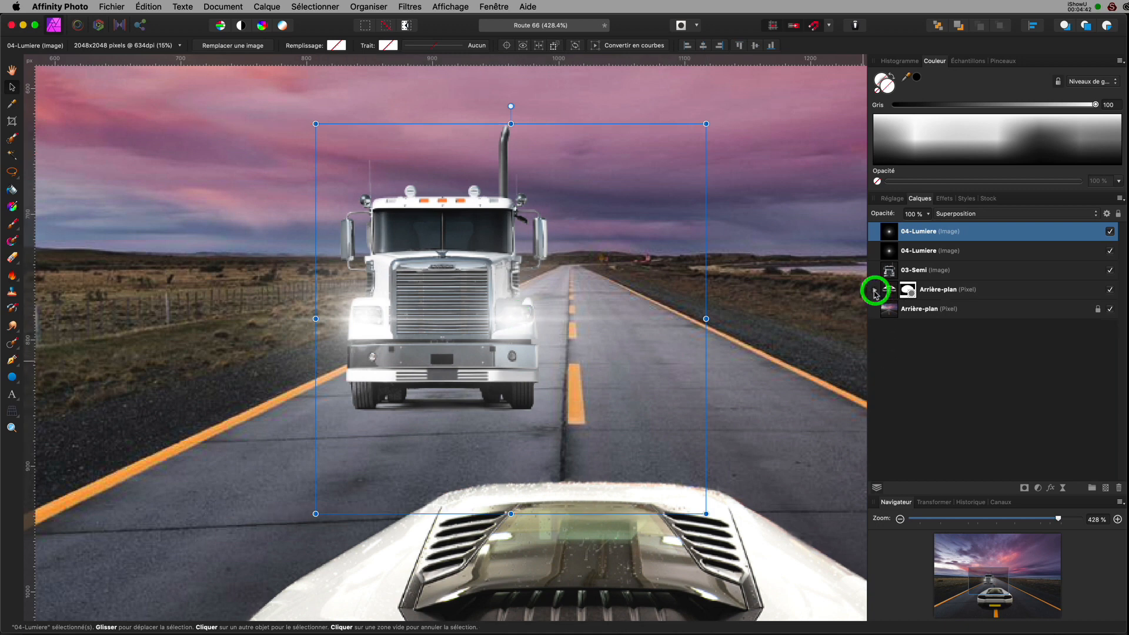
{"action": "left_click", "coordinate": [888, 352]}
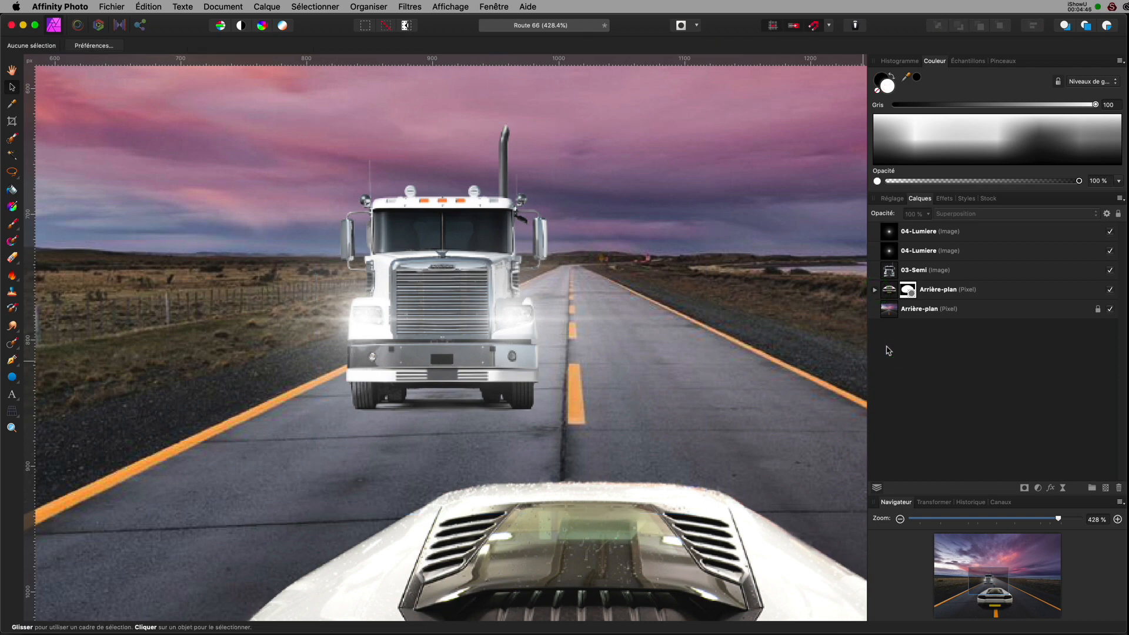
{"action": "key", "text": "super+0"}
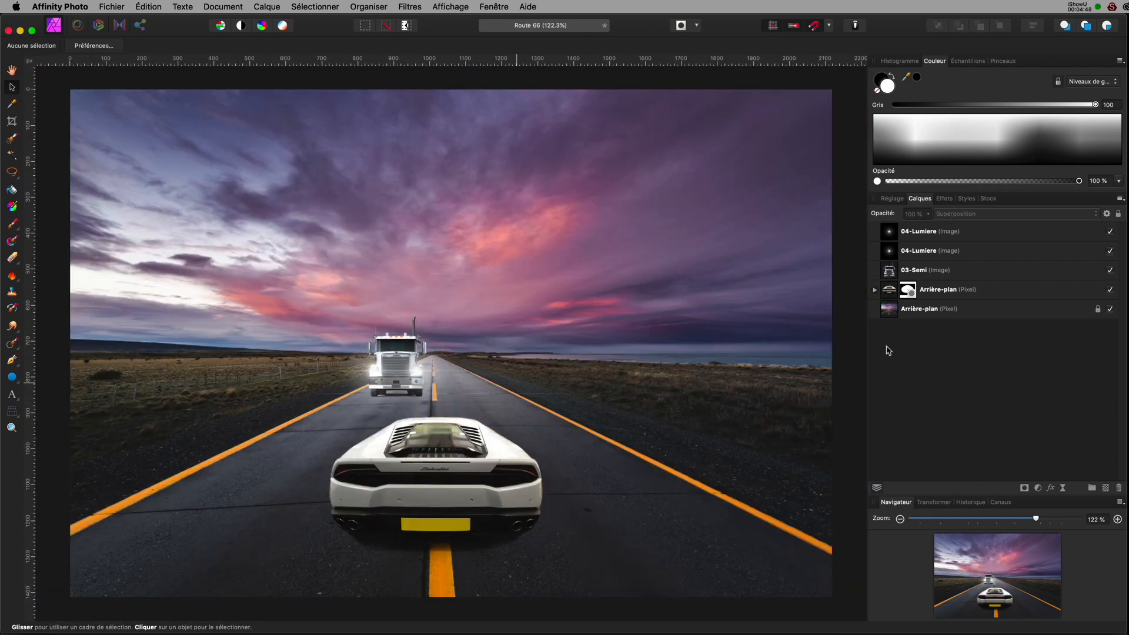